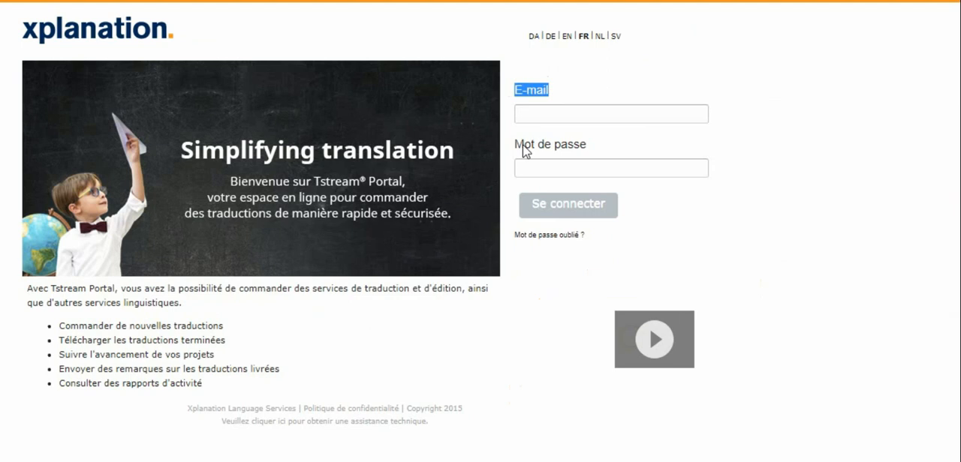
triple_click(523, 146)
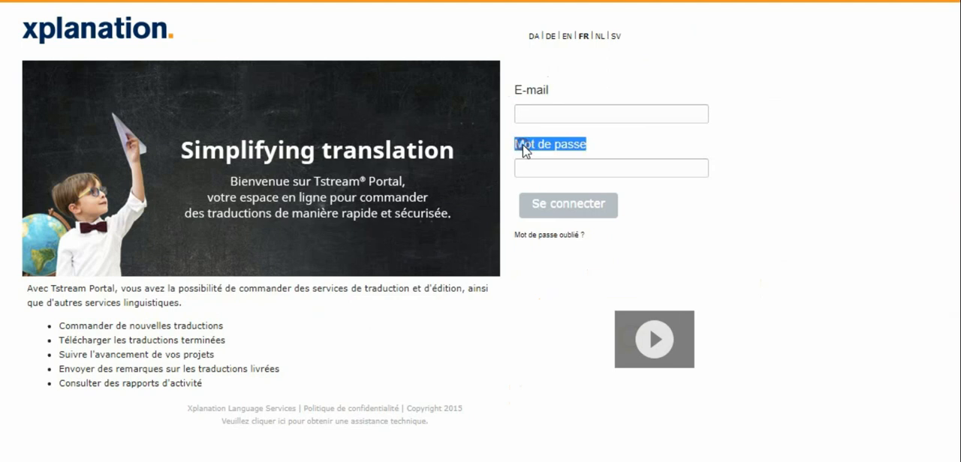
left_click(655, 139)
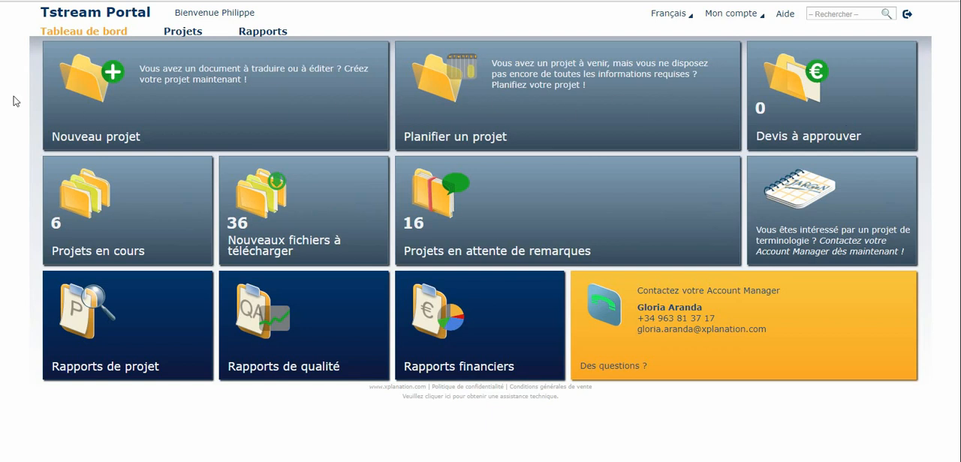
Step: Create a new project titled "Nom du projet" in the Marketing & Copywriting domain
left_click(139, 111)
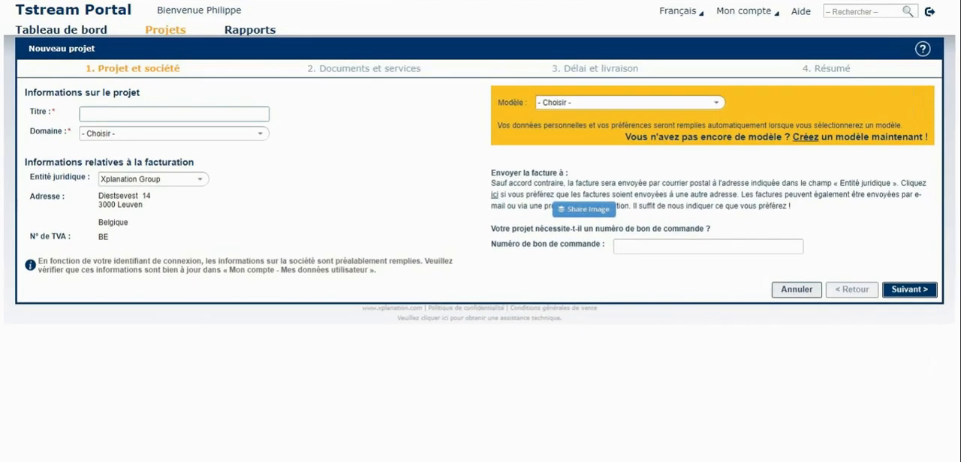
left_click(119, 114)
type("Nom du projet")
left_click(260, 134)
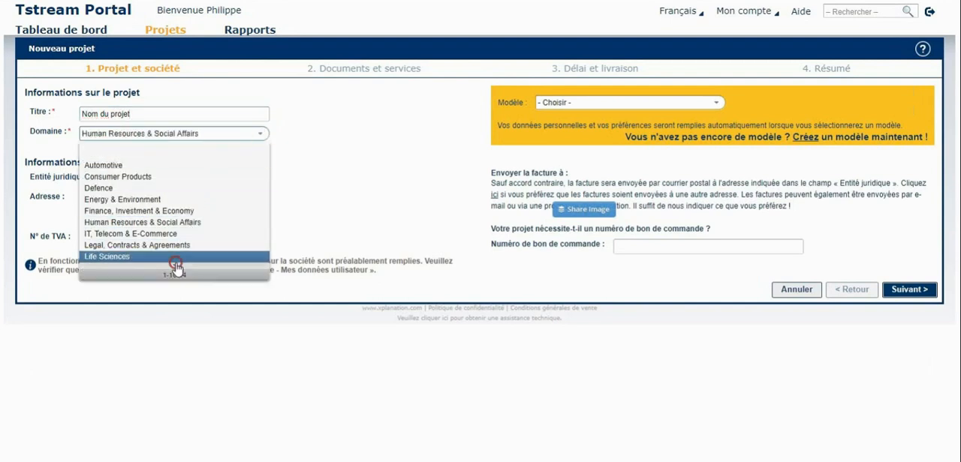
left_click(176, 266)
left_click(136, 166)
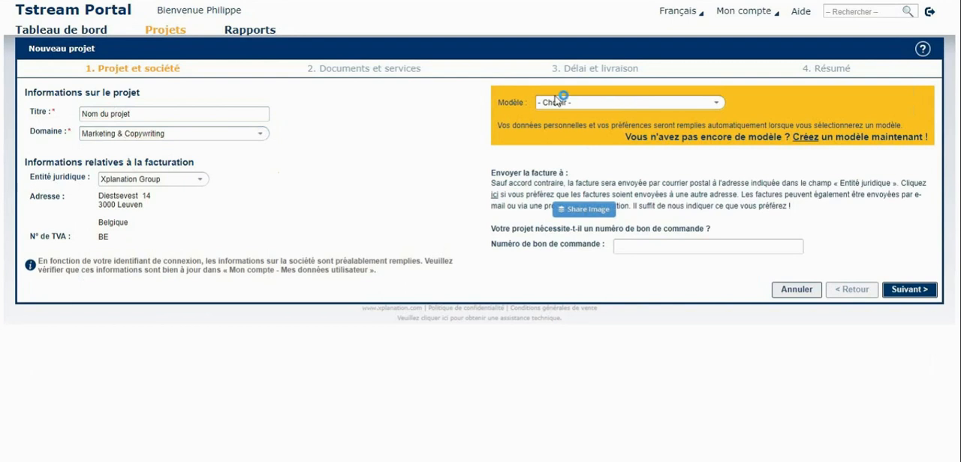
Step: View the available project templates without choosing one and continue to the documents and services stage
left_click(717, 103)
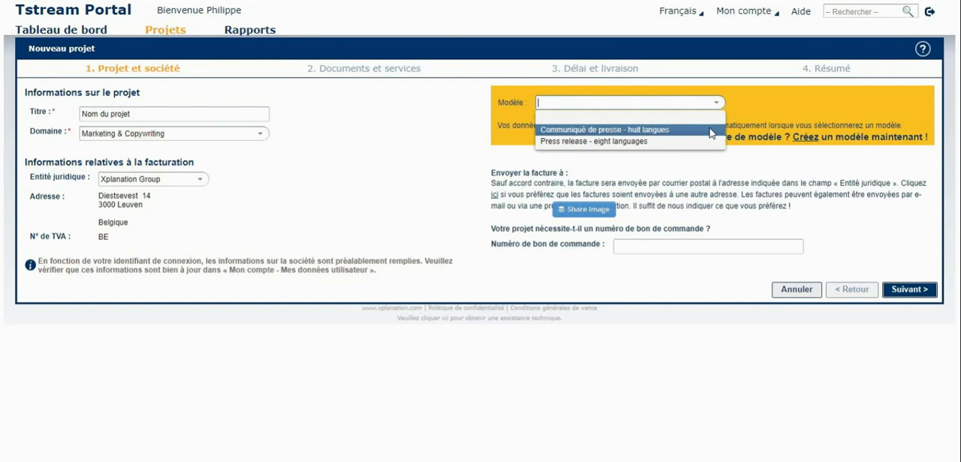
left_click(767, 103)
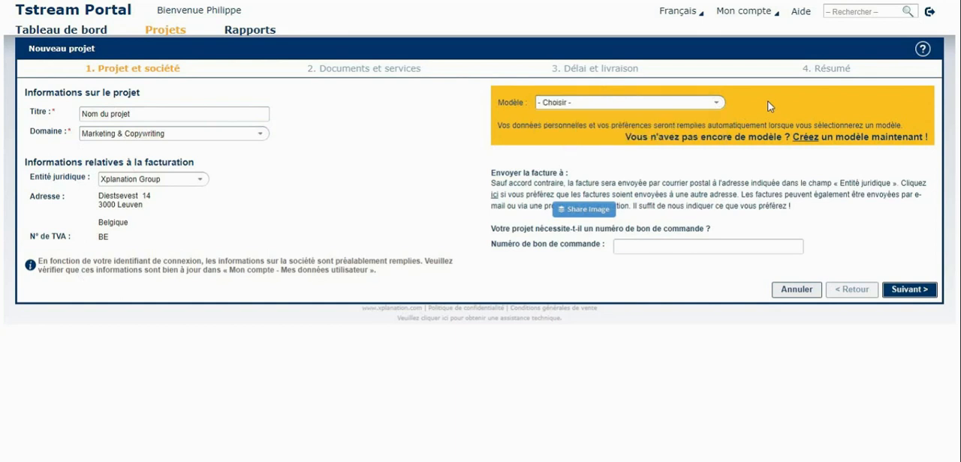
left_click(904, 290)
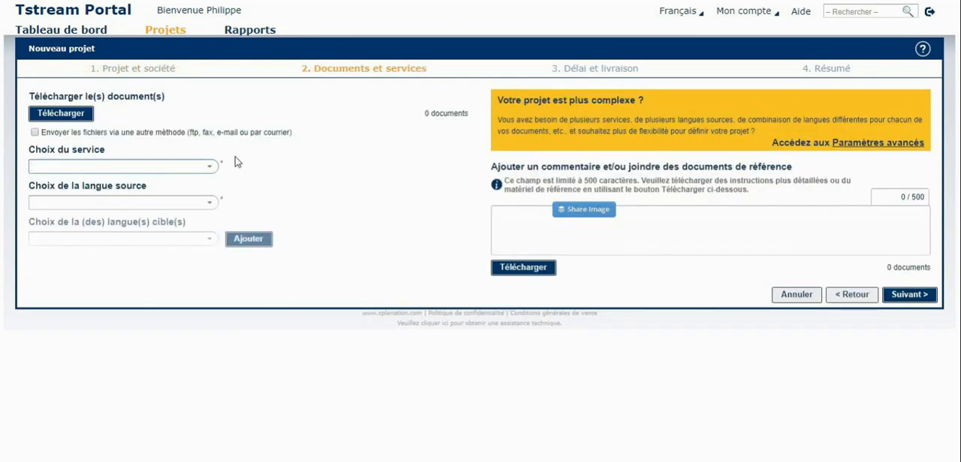
Step: Upload Communiqué de presse.docx to the project and choose Traduction as the service
left_click(65, 113)
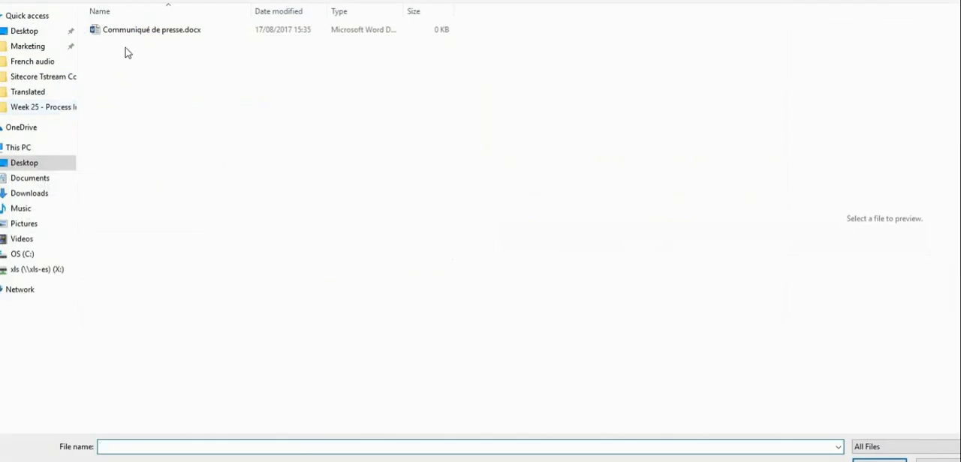
double_click(135, 32)
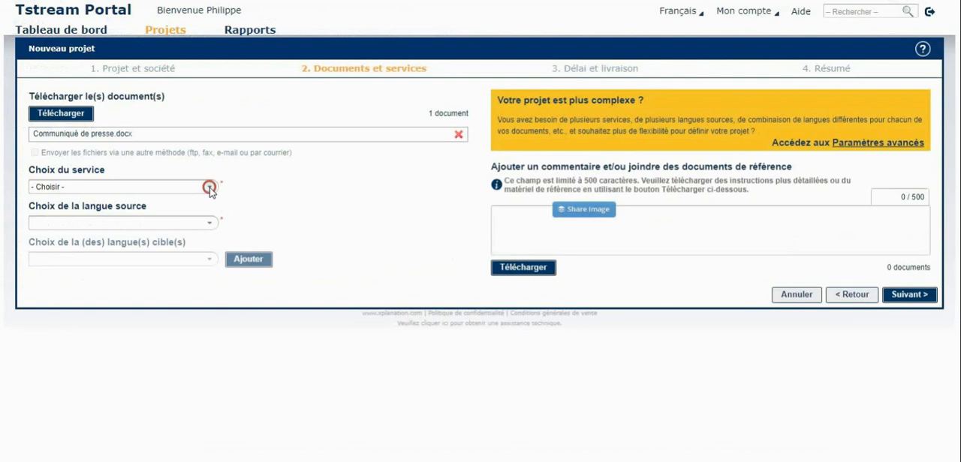
left_click(210, 191)
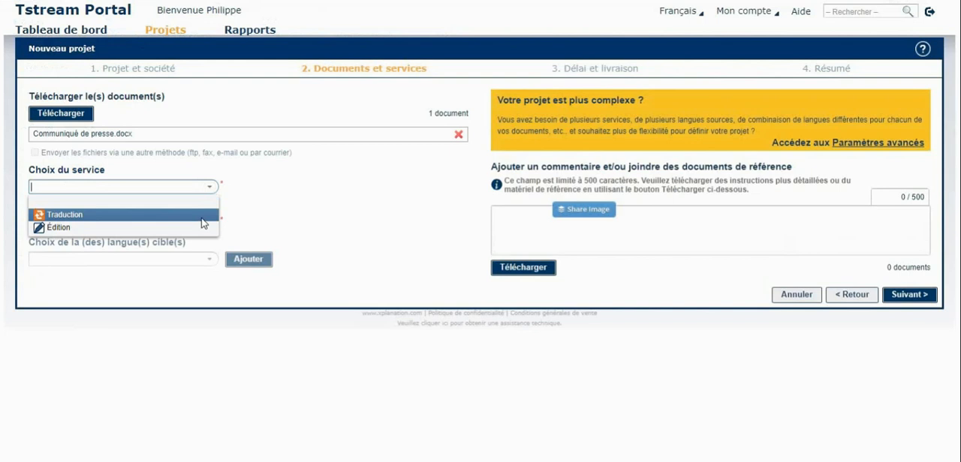
left_click(201, 216)
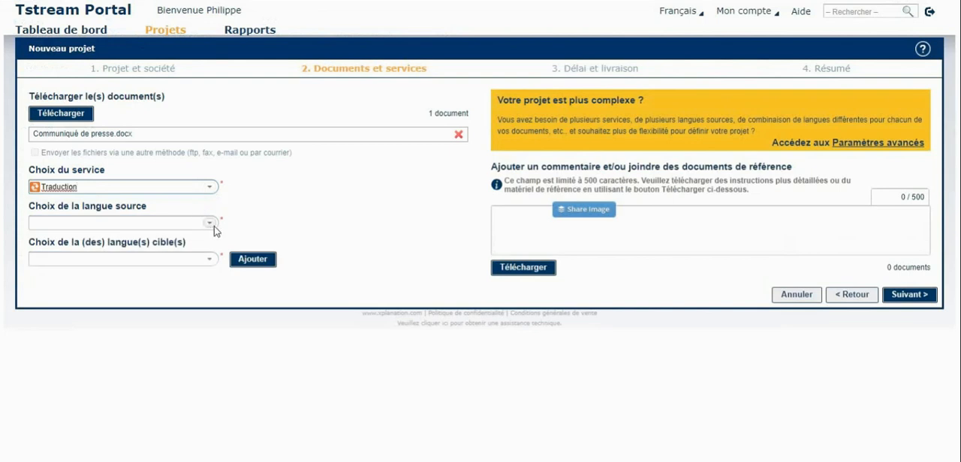
Step: Set the source language of the translation to français
left_click(210, 223)
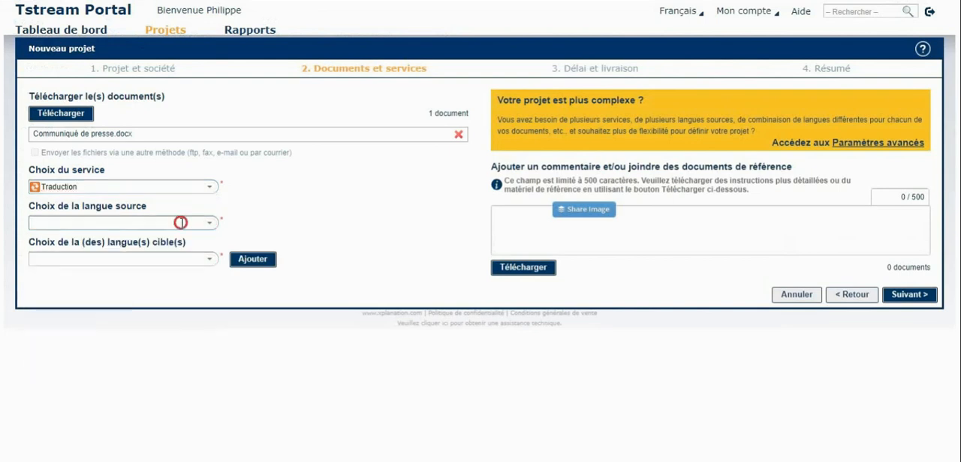
left_click(210, 222)
type("Fra")
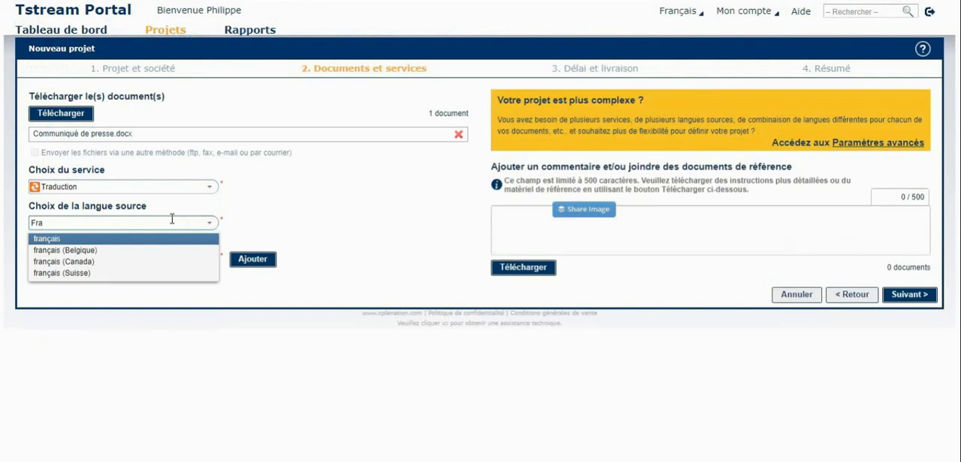
key("Return")
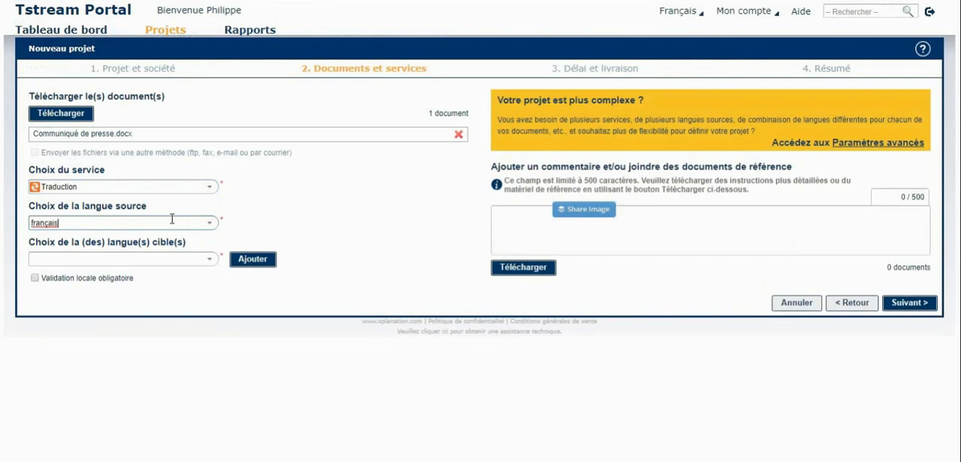
Step: Choose anglais (UK) as the target language
left_click(210, 261)
left_click(136, 257)
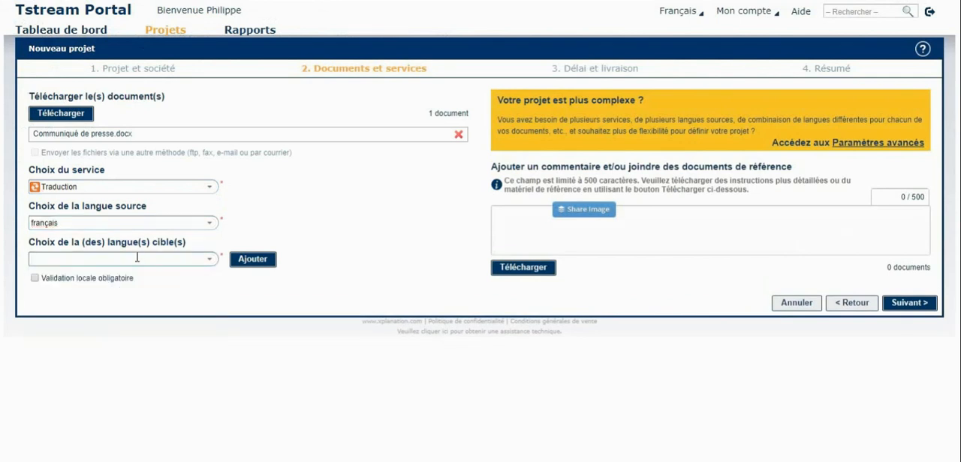
type("anglais")
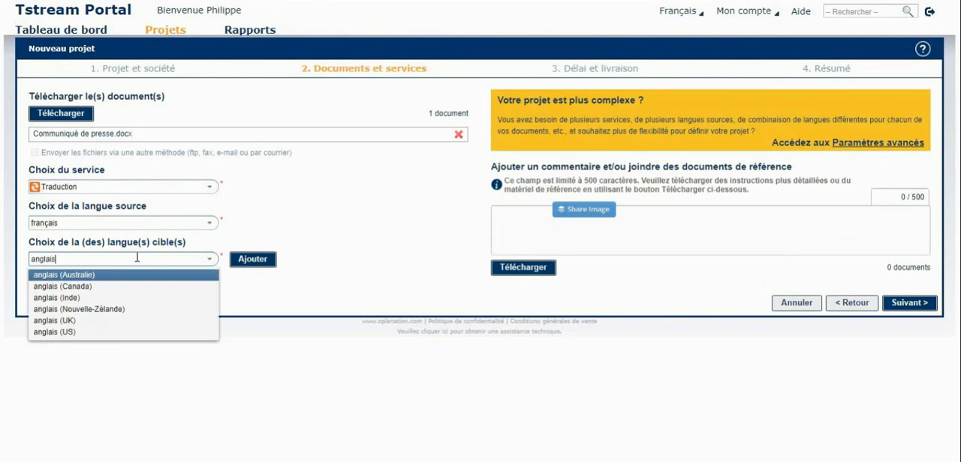
left_click(105, 320)
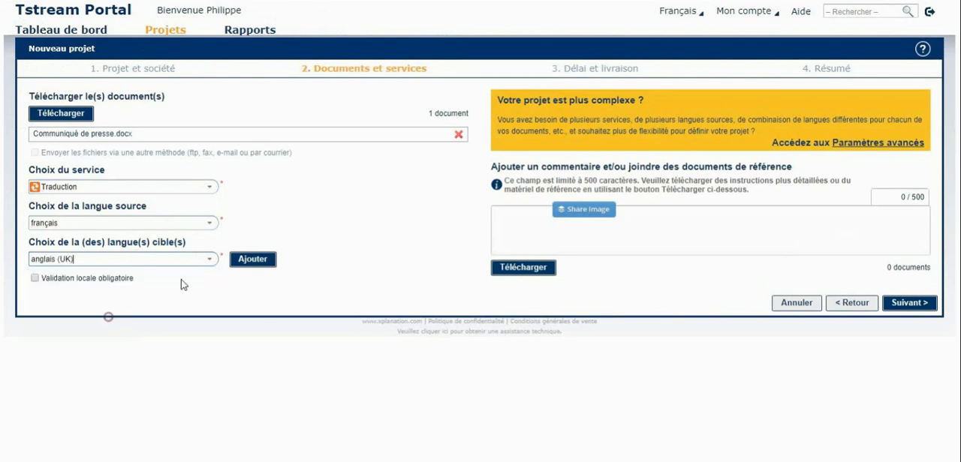
left_click(291, 219)
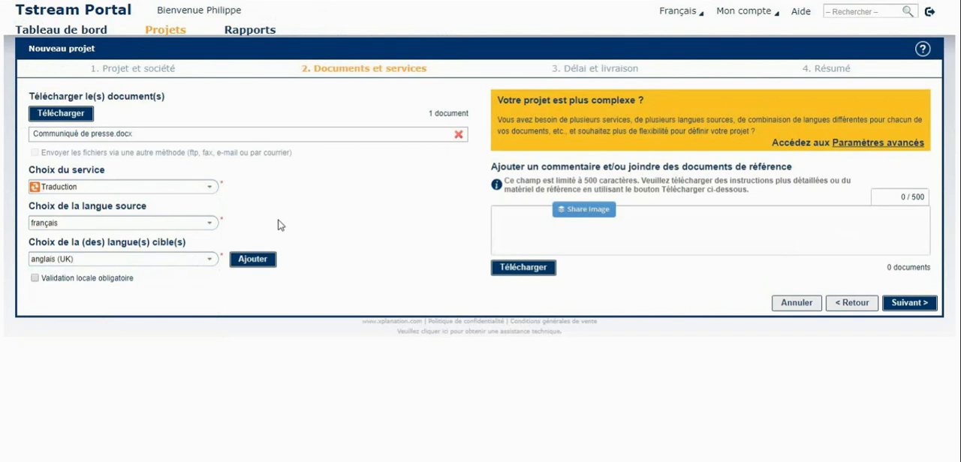
Step: Switch the service to Édition and return it to Traduction
left_click(210, 187)
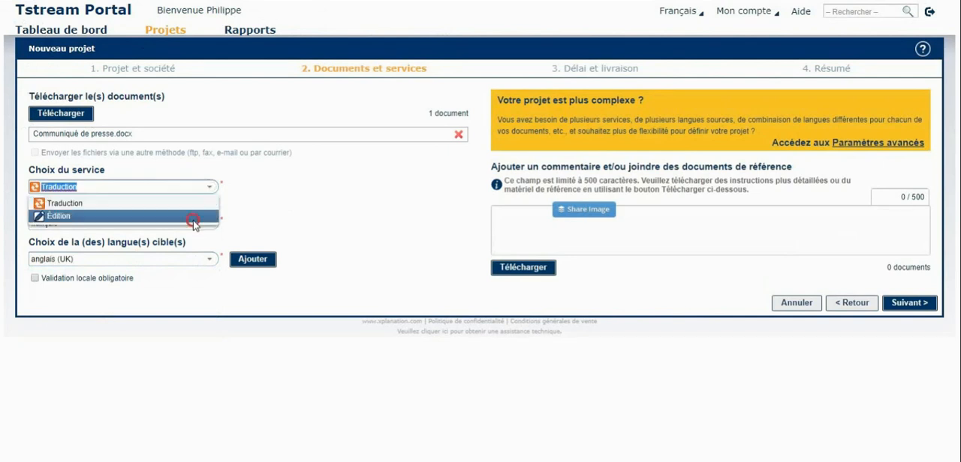
left_click(196, 218)
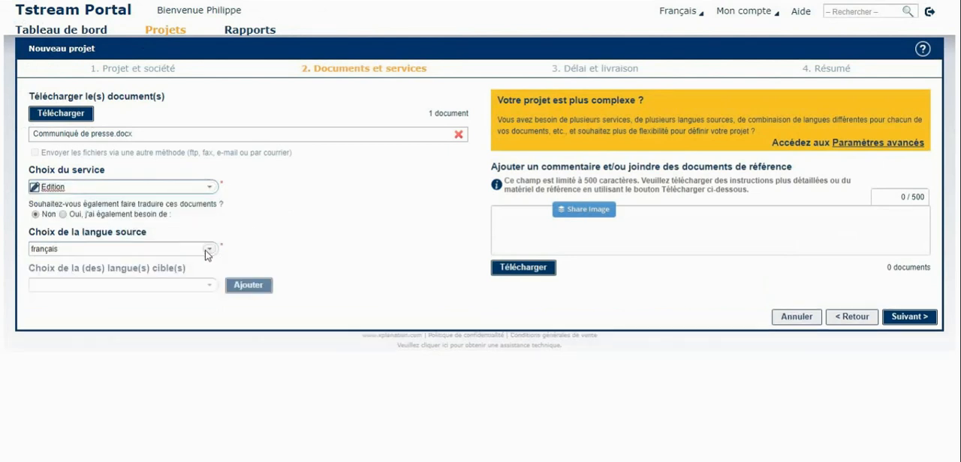
left_click(211, 186)
left_click(204, 204)
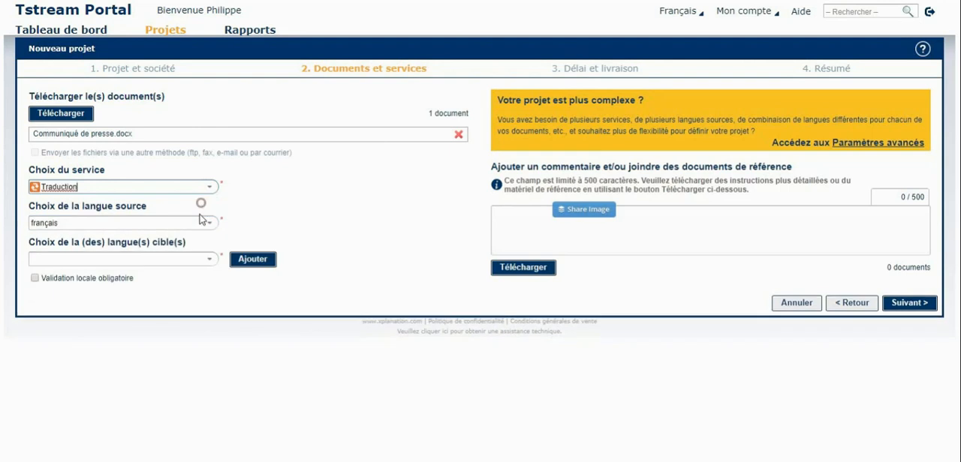
Step: Add anglais (Australie) to the project's list of target languages
left_click(184, 257)
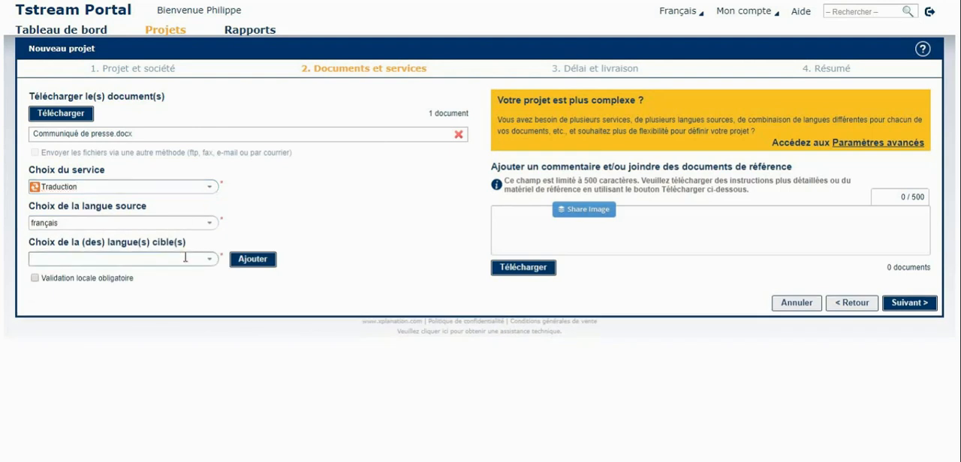
type("anglais")
key("Return")
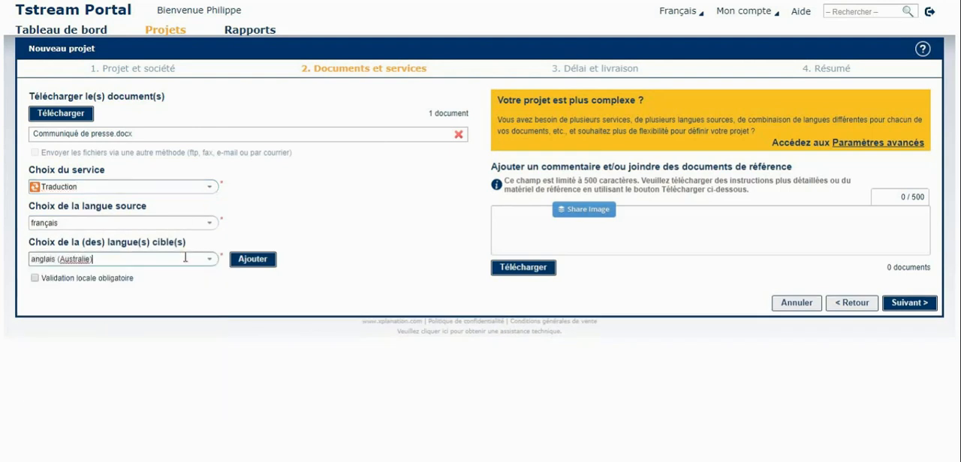
left_click(245, 259)
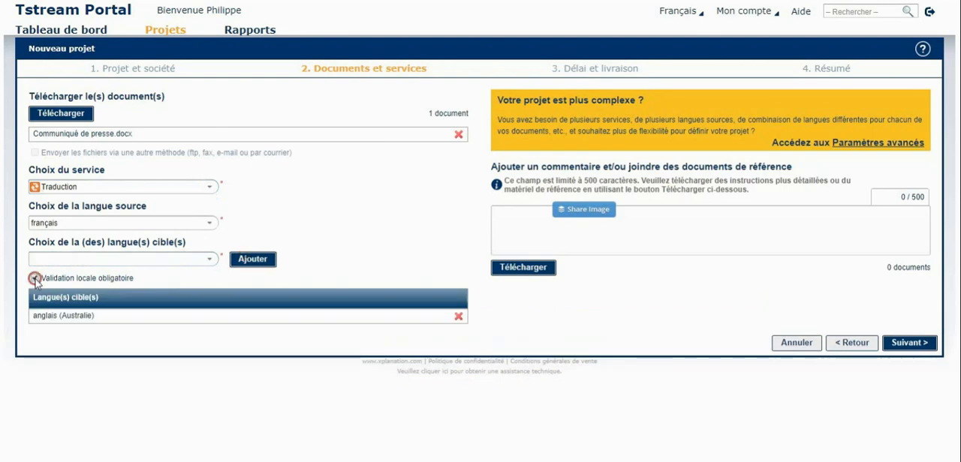
Step: Enable mandatory local validation, look through the validator contact form for anglais (Australie), cancel the form and disable the option
left_click(35, 278)
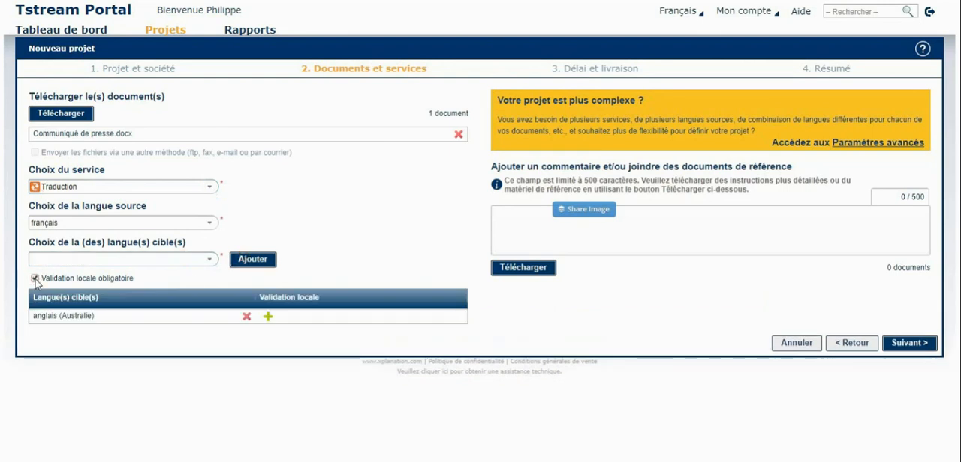
left_click(268, 319)
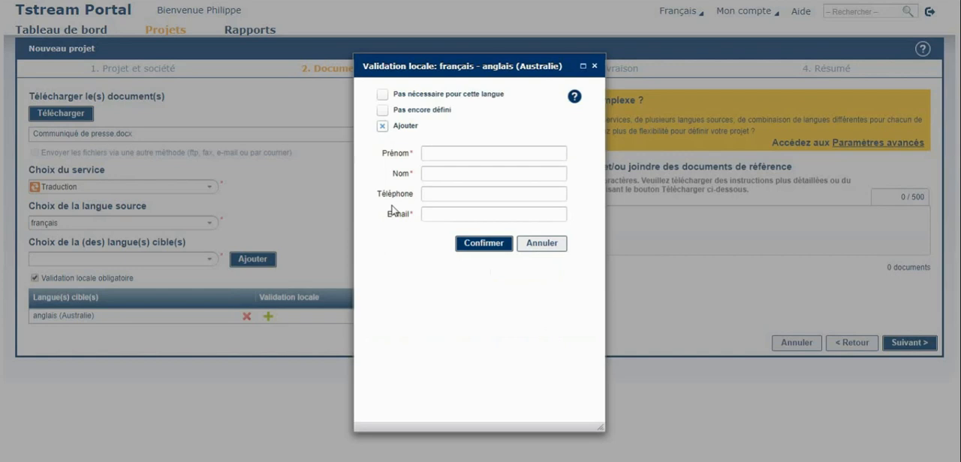
left_click(439, 151)
left_click(443, 172)
left_click(442, 195)
left_click(442, 216)
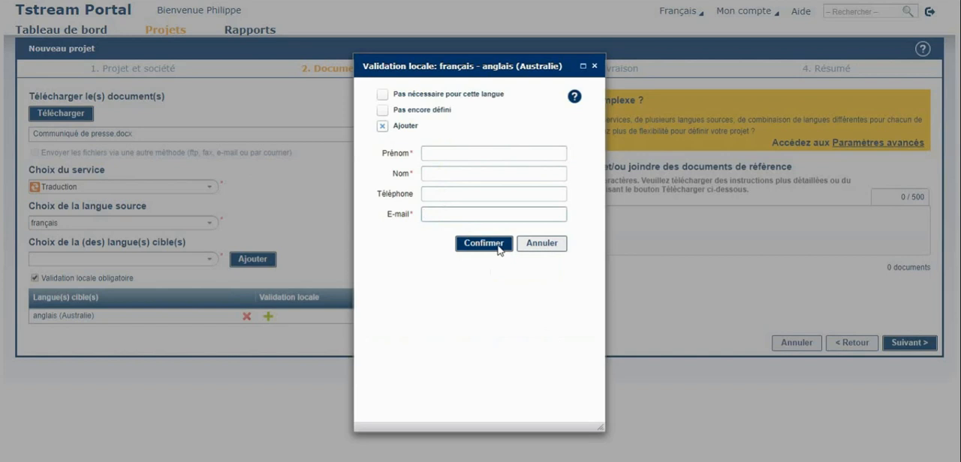
left_click(541, 243)
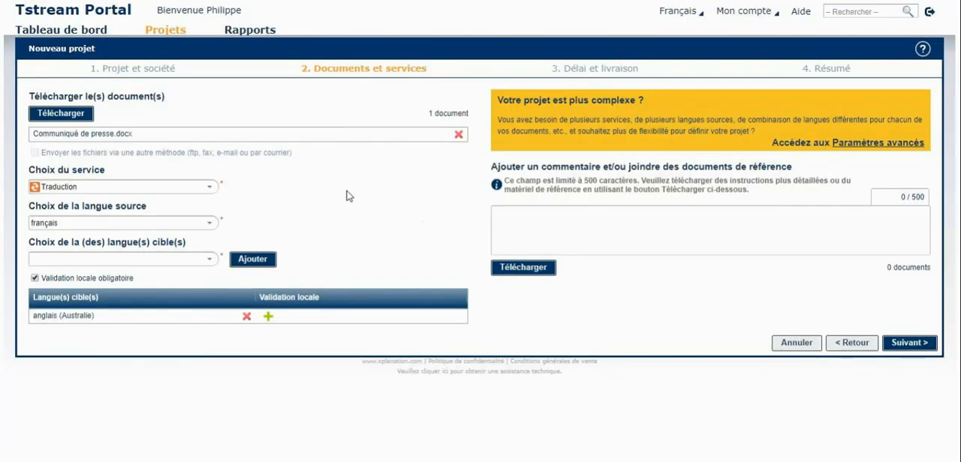
left_click(34, 278)
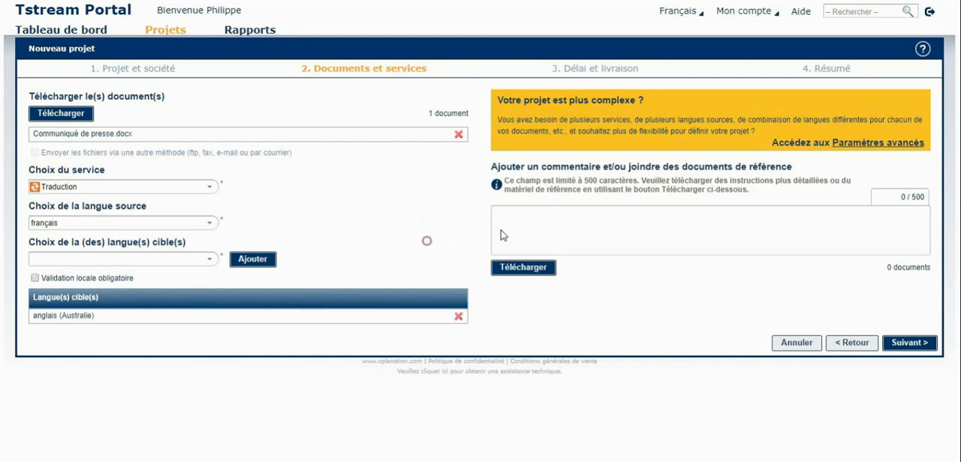
Step: Add the project comment "Commentaires" and continue to the deadline and delivery stage
left_click(551, 221)
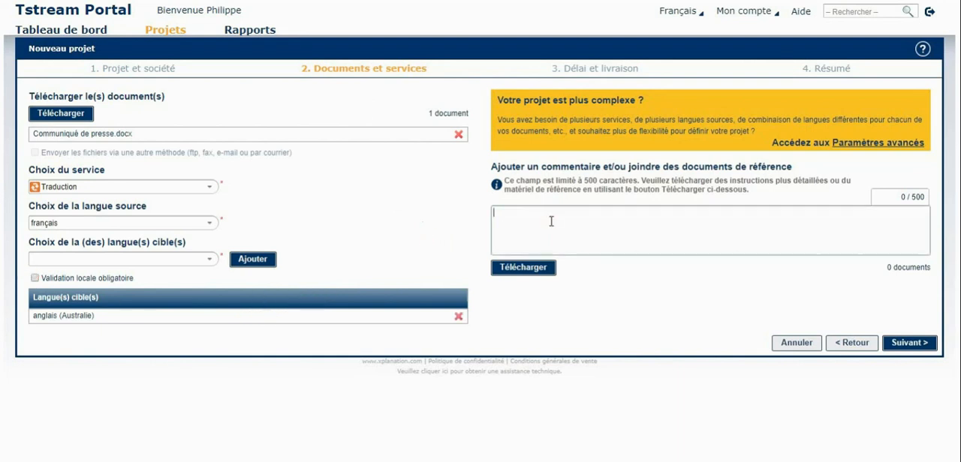
type("Commentaires")
left_click(562, 289)
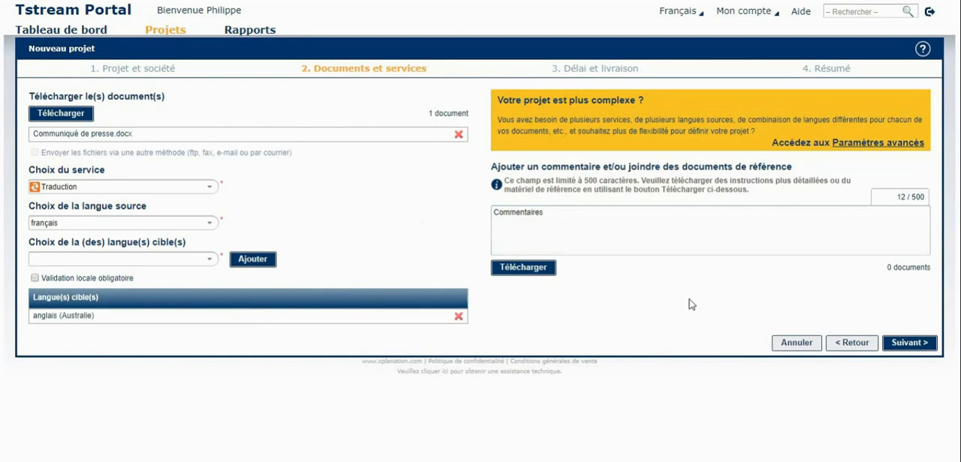
left_click(908, 343)
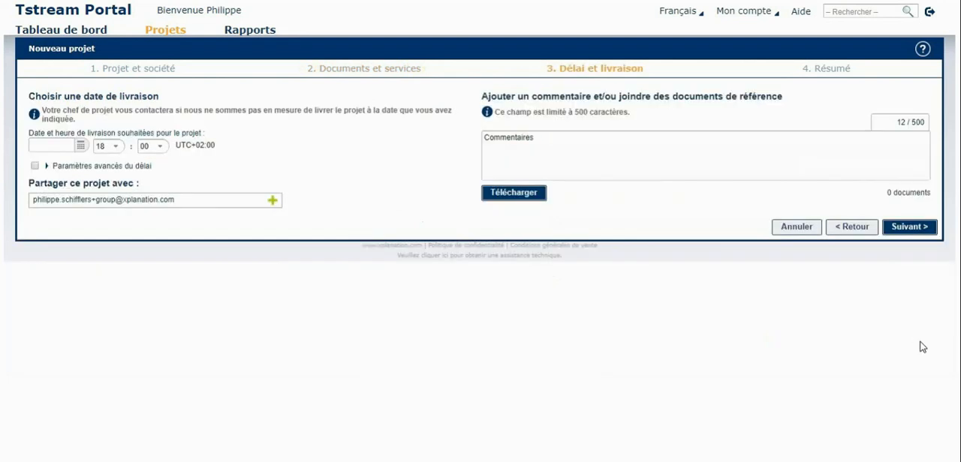
Step: Set the project's desired delivery to 2017-08-23 at 16:00 and continue to the summary stage
left_click(81, 145)
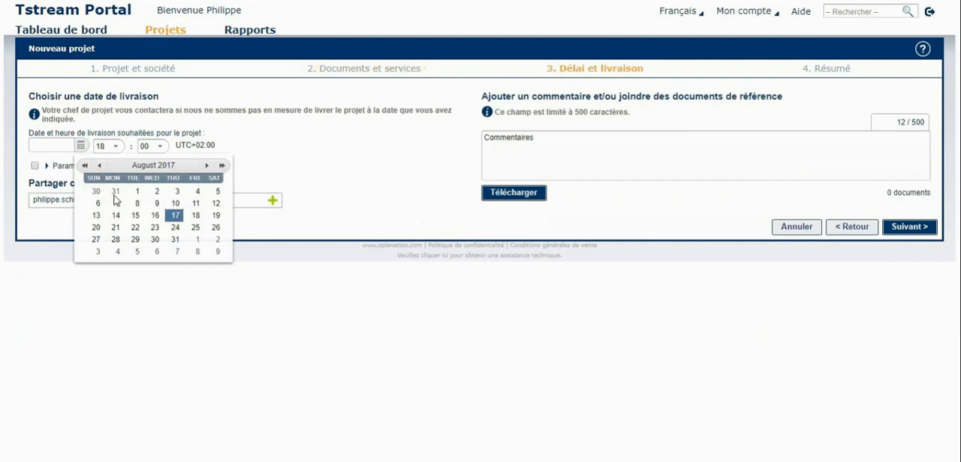
left_click(157, 228)
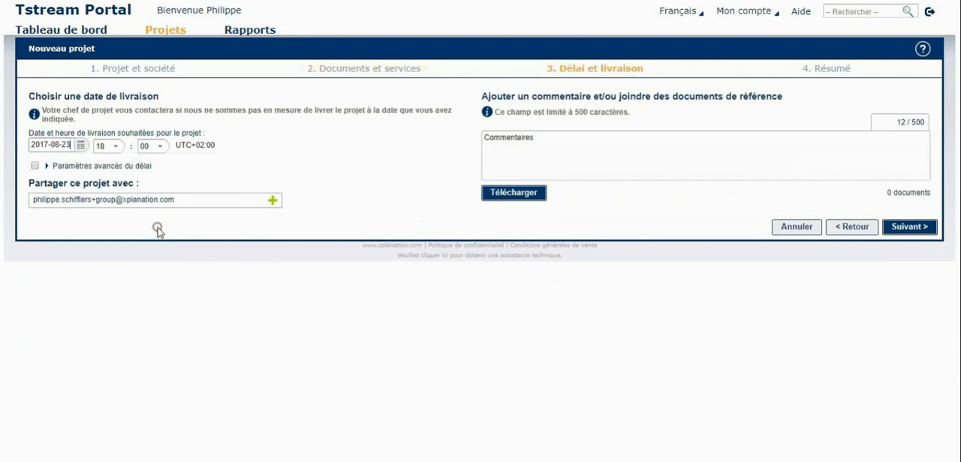
left_click(109, 146)
left_click(108, 235)
left_click(909, 228)
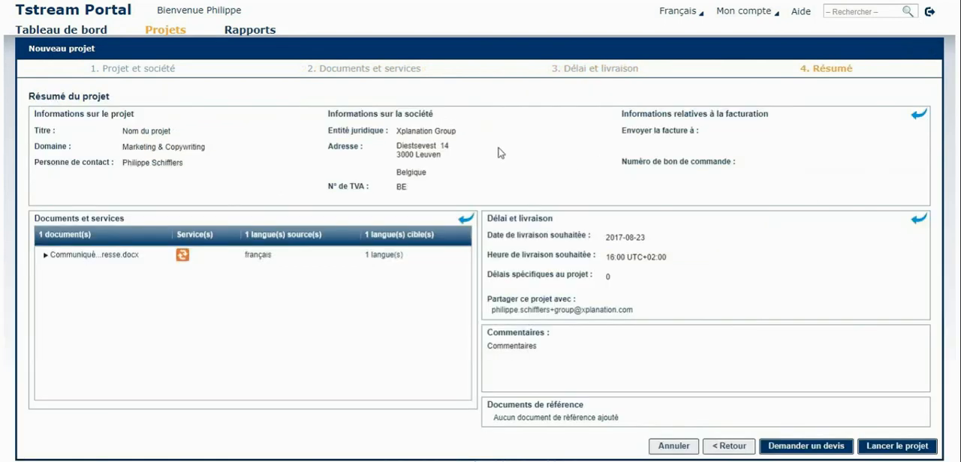
Step: Review the title, domain and contact person in the project summary and launch the project
left_click_drag(118, 131, 175, 132)
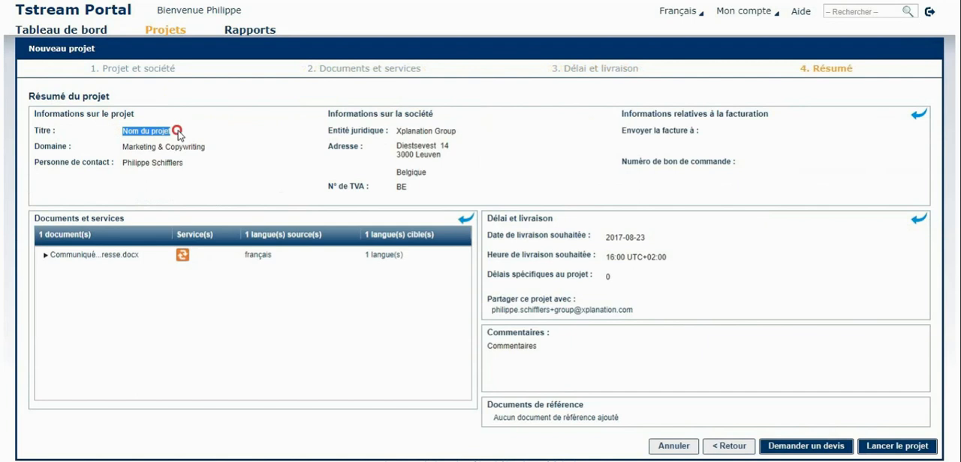
left_click_drag(124, 147, 187, 151)
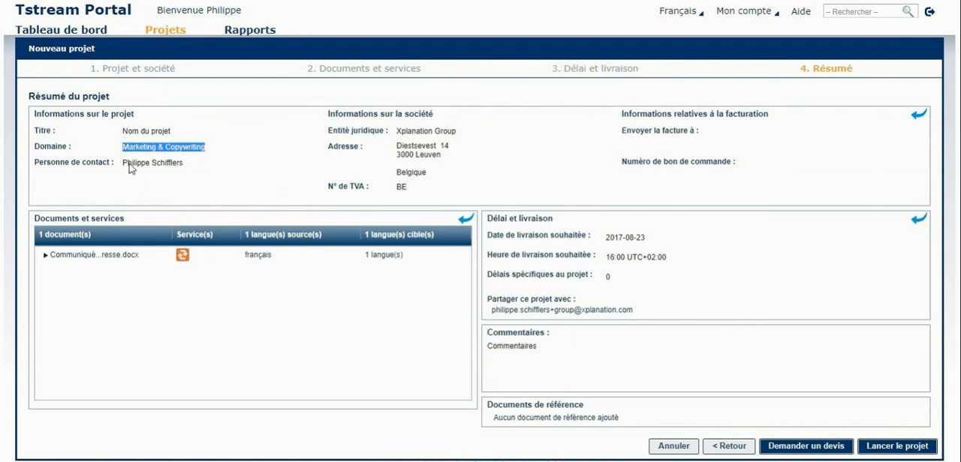
left_click_drag(122, 163, 192, 163)
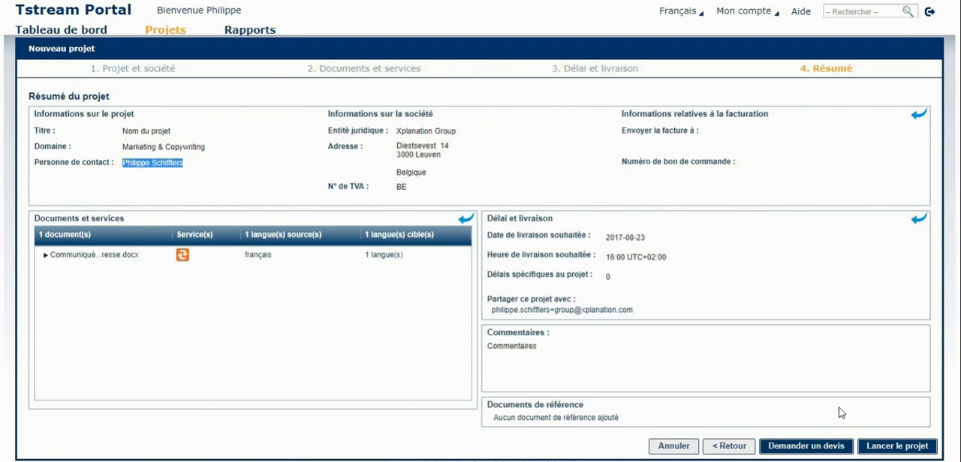
left_click(875, 447)
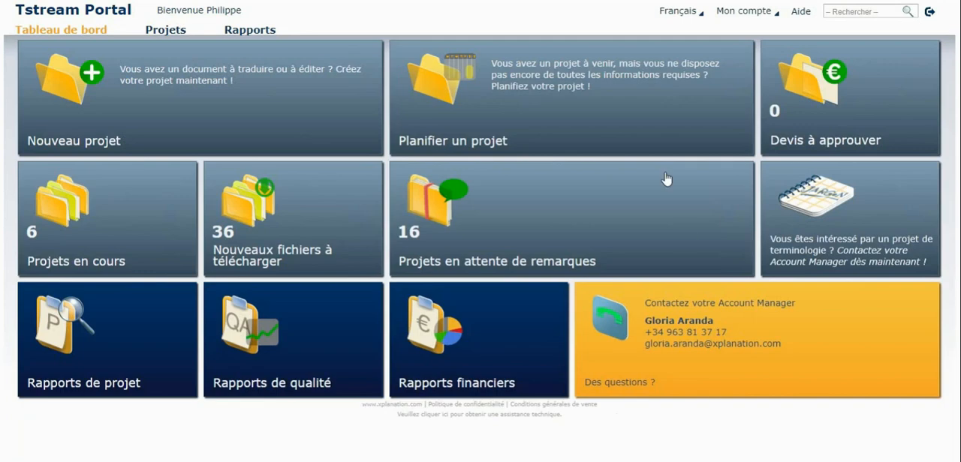
Step: Start planning an upcoming project titled "Nom du projet" in the Automotive domain
left_click(638, 129)
left_click(153, 109)
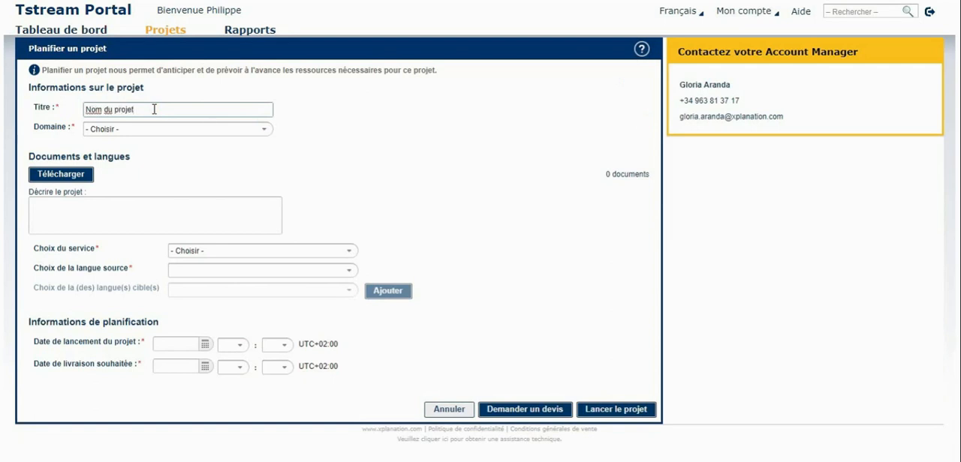
type("Nom du projet")
left_click(263, 129)
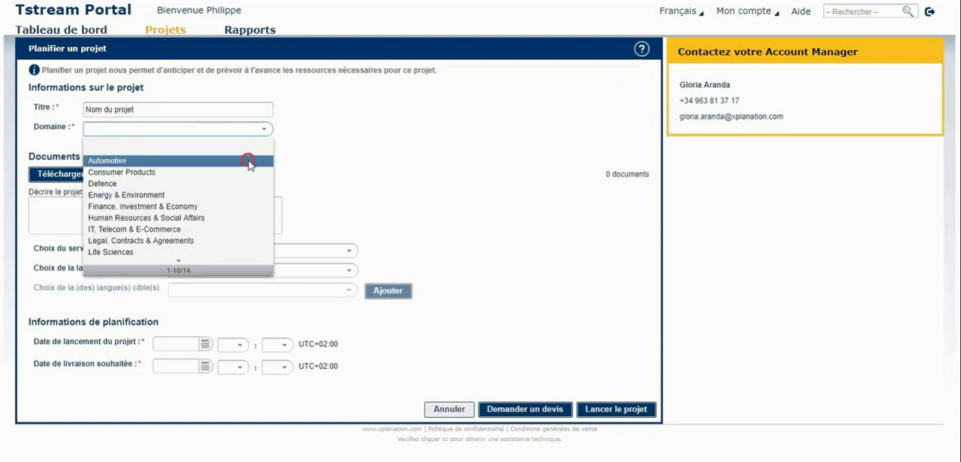
left_click(251, 159)
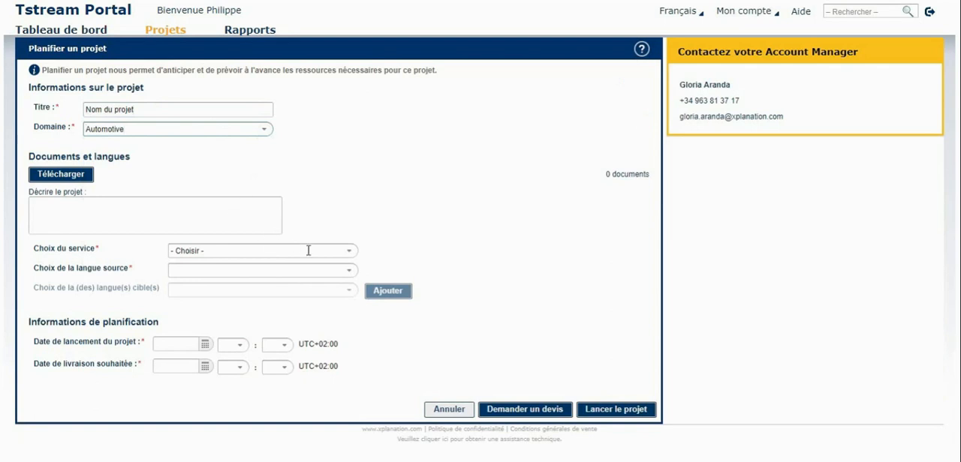
Step: Choose Édition as the planned project's service and français as its source language
left_click(348, 253)
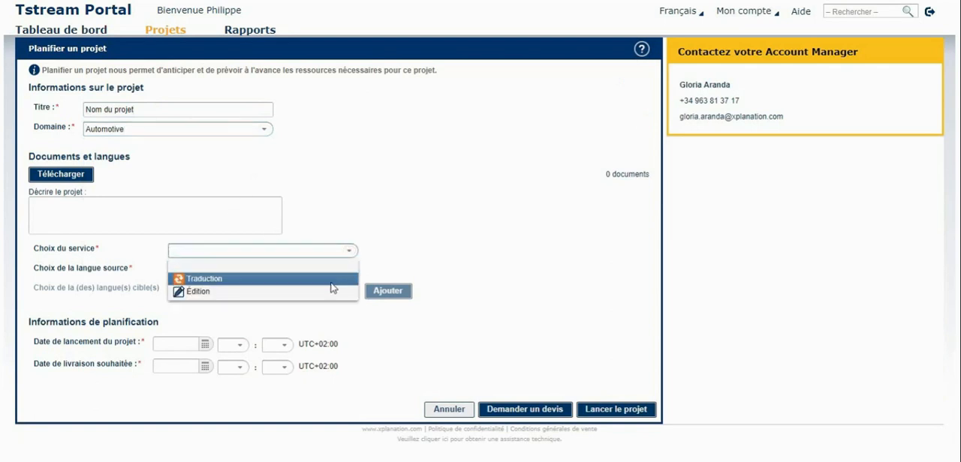
left_click(325, 292)
left_click(327, 272)
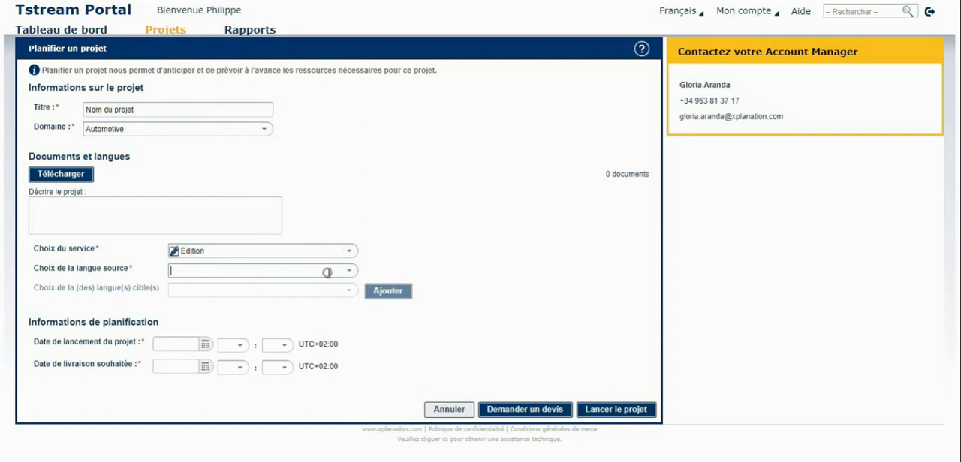
type("fran")
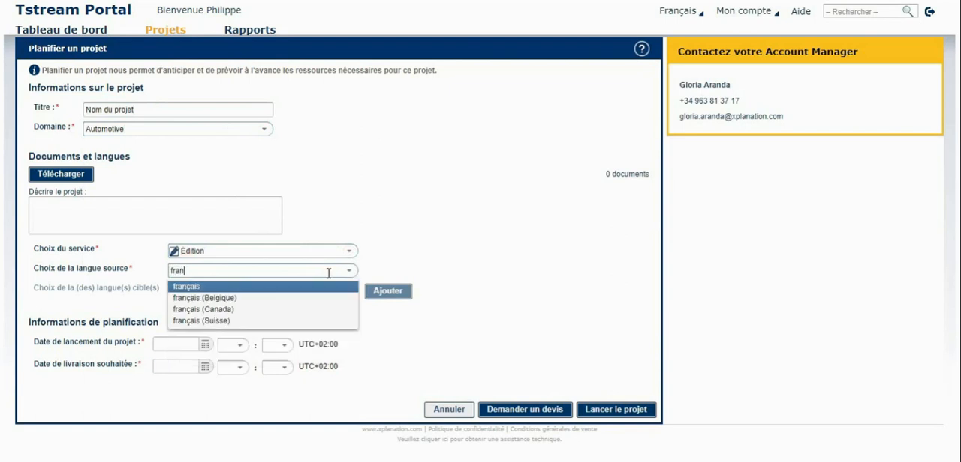
left_click(323, 286)
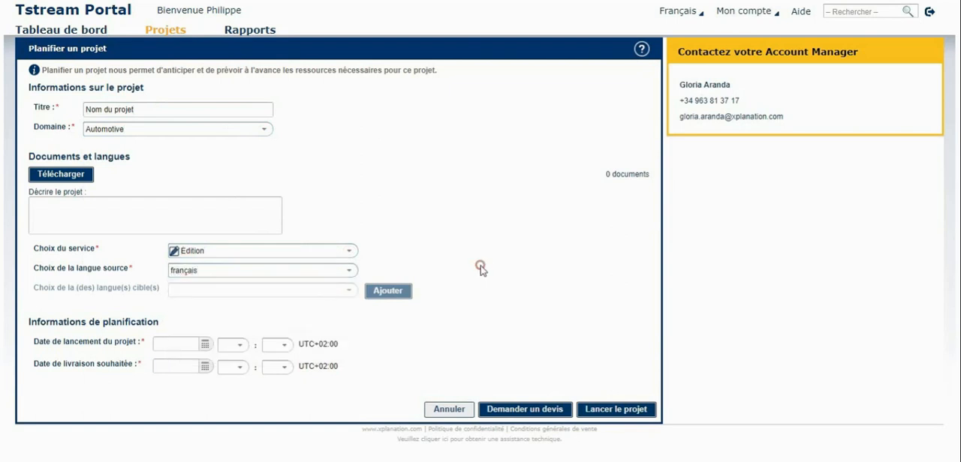
Step: Set the planned project's launch date to 2017-08-17, pick a desired delivery date in August 2017 and request a quote
left_click(204, 344)
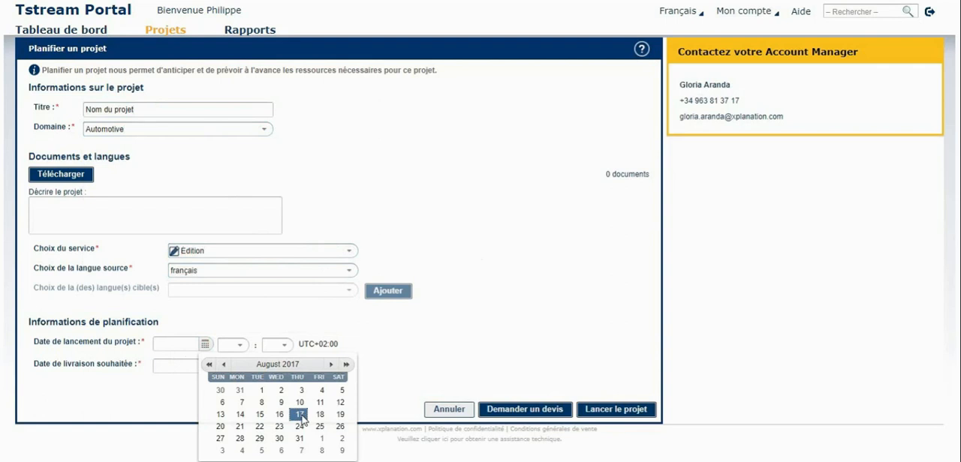
left_click(265, 392)
left_click(204, 366)
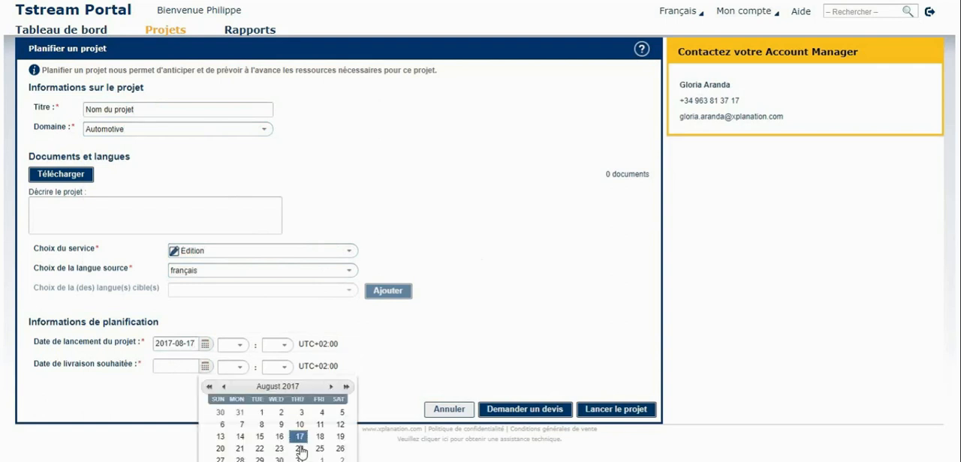
left_click(265, 428)
left_click(514, 412)
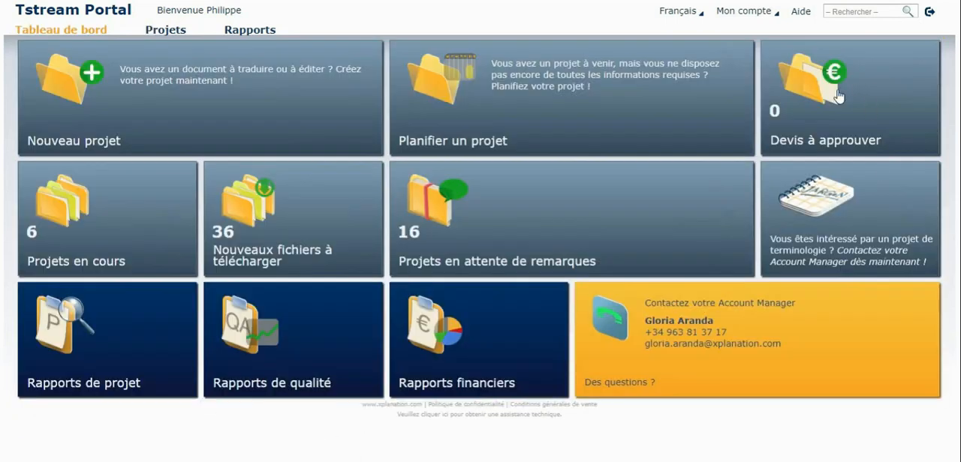
Step: Open the quote details of the Press release project awaiting approval and view its detailed quote PDF
left_click(886, 93)
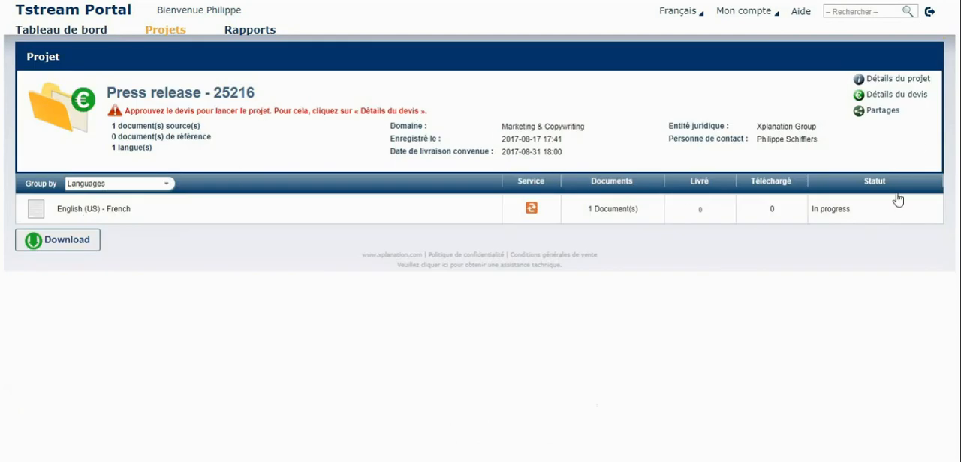
left_click(906, 96)
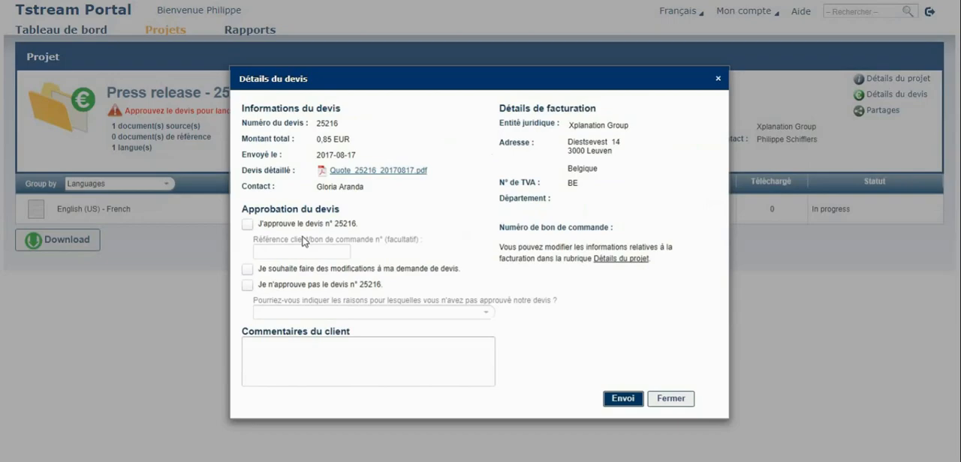
left_click(394, 171)
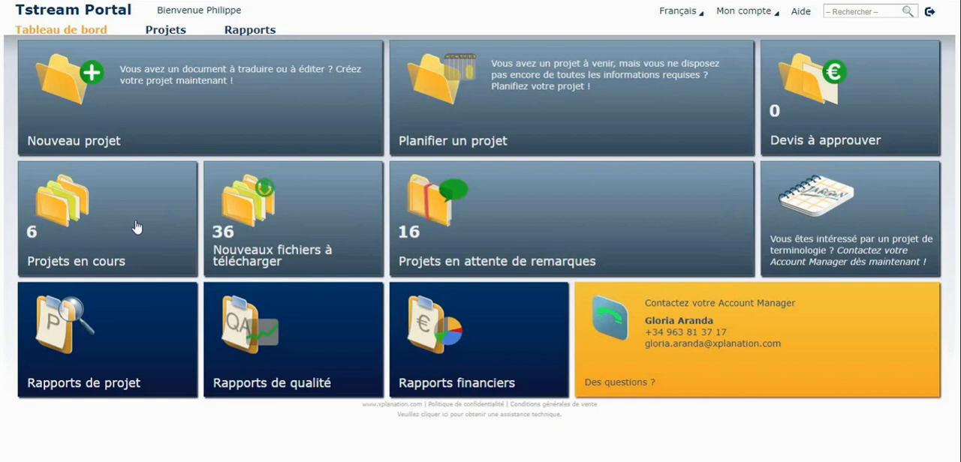
Step: View the projects in progress, and open "Relevance of Continuous Delivery - Blog Post" from the projects with new files to download
left_click(136, 227)
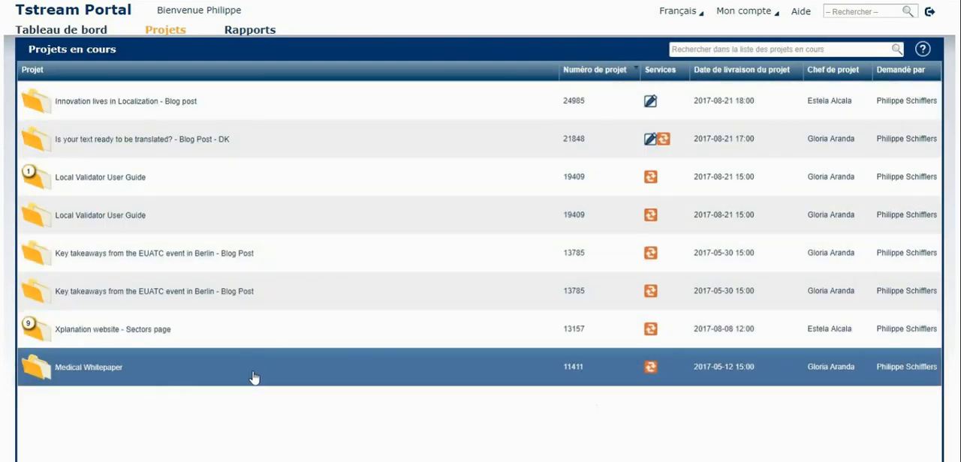
left_click(38, 34)
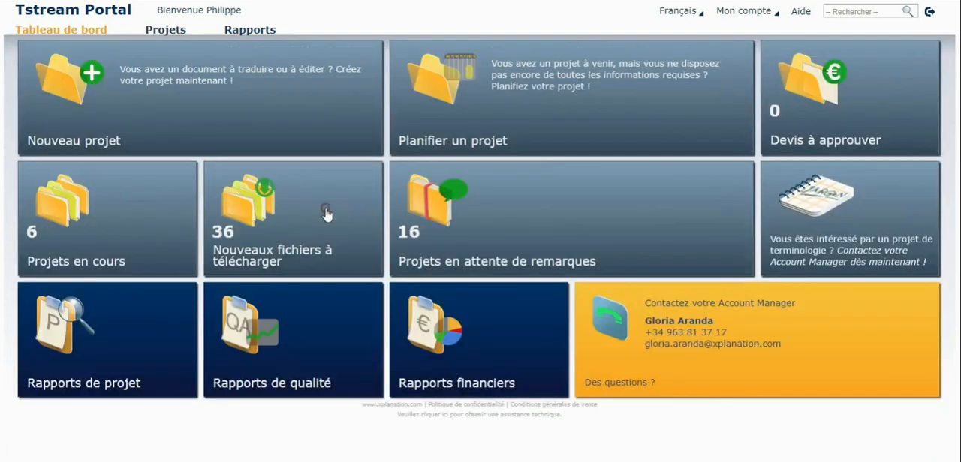
left_click(326, 215)
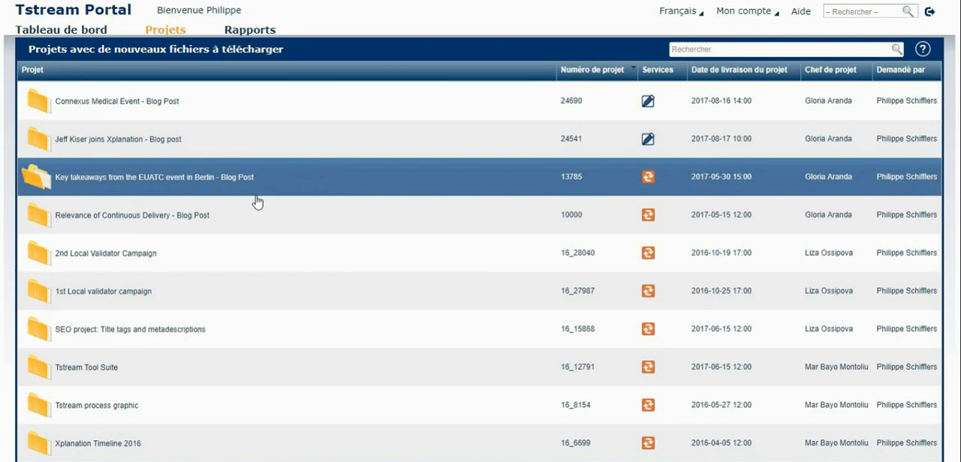
left_click(233, 212)
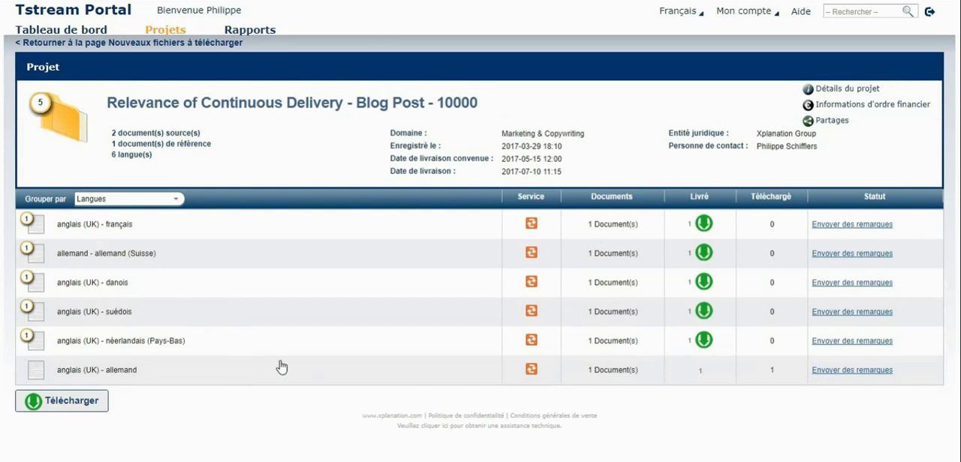
left_click(51, 30)
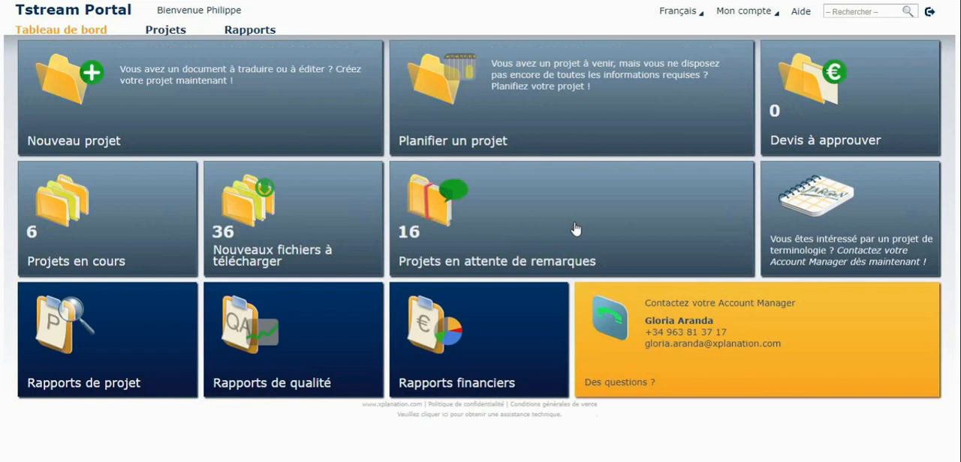
Step: View the list of projects awaiting remarks and examine the charts in the project report
left_click(575, 229)
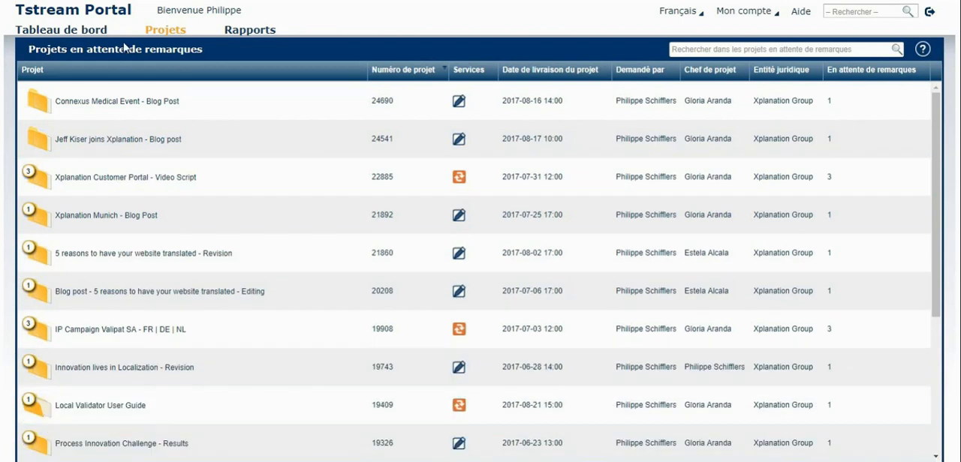
left_click(66, 31)
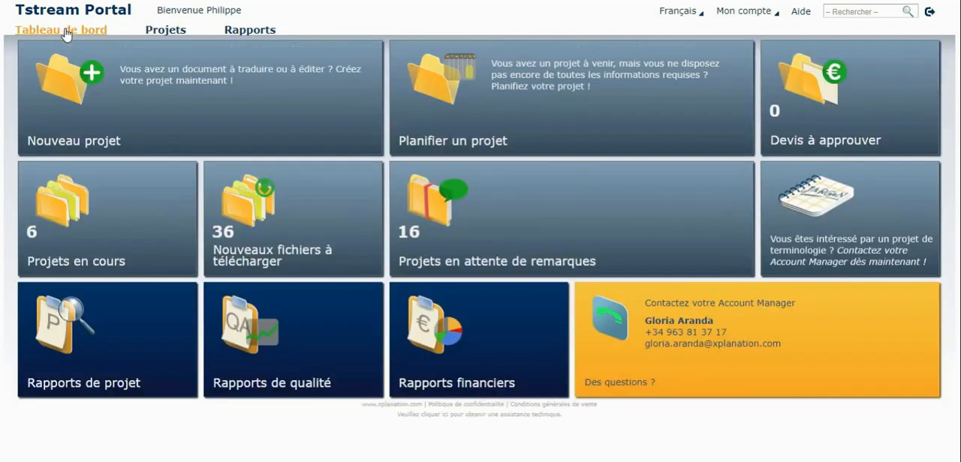
left_click(103, 333)
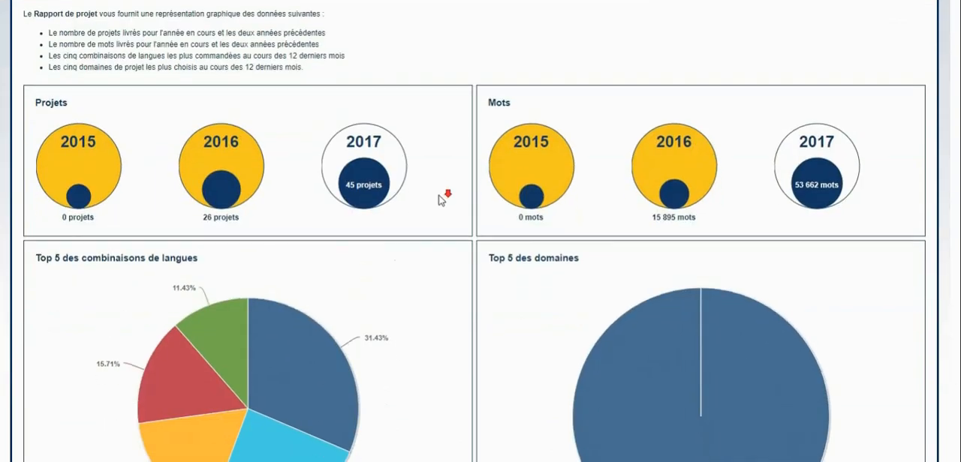
scroll(439, 202, "down", 3)
scroll(429, 260, "up", 4)
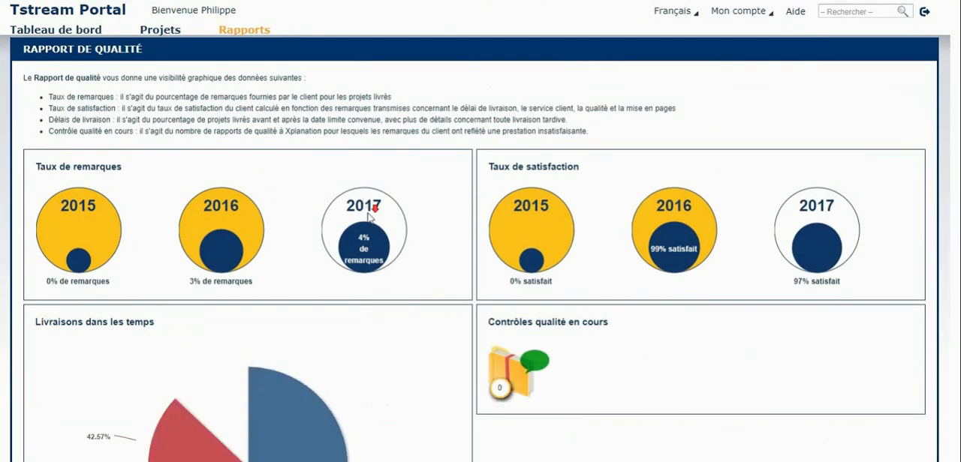
Step: Examine the charts in the quality and financial reports and return to the dashboard
scroll(326, 347, "down", 3)
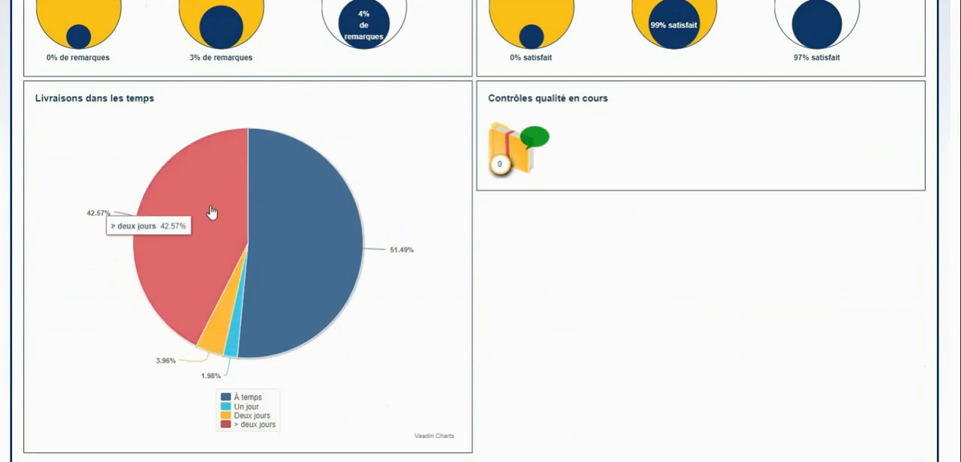
scroll(359, 226, "up", 2)
scroll(359, 226, "up", 1)
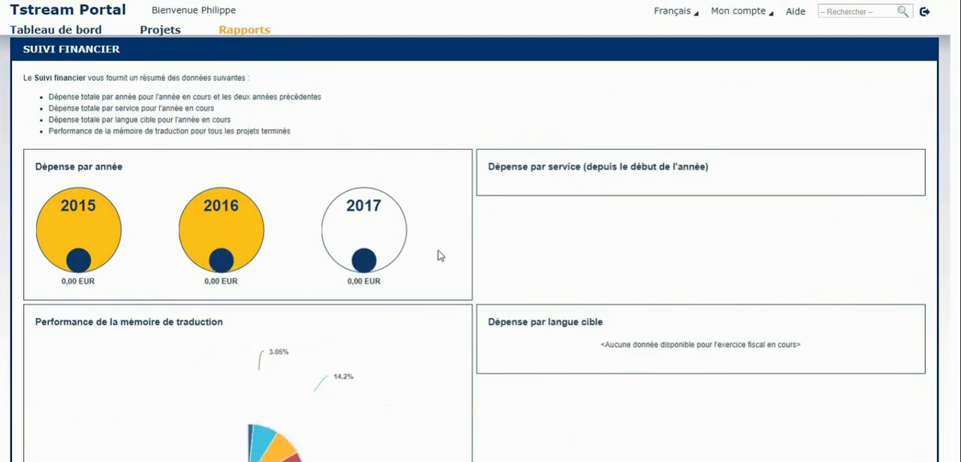
scroll(437, 147, "down", 3)
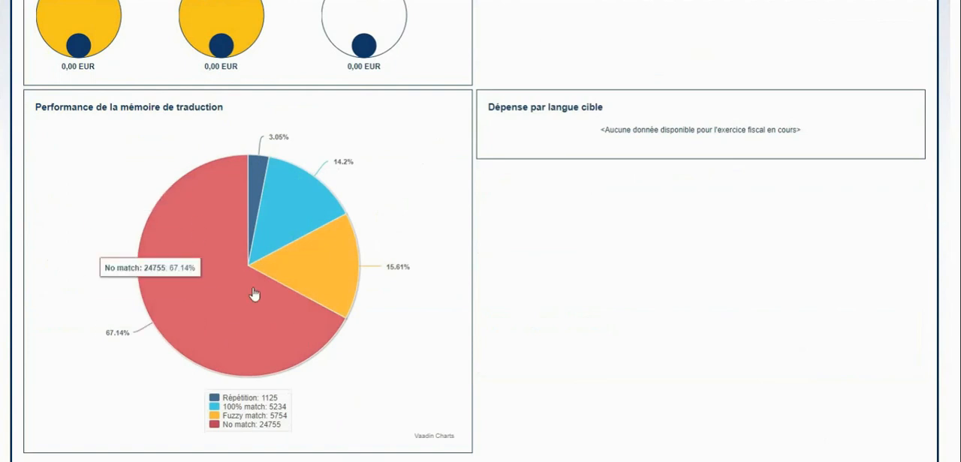
scroll(193, 260, "up", 3)
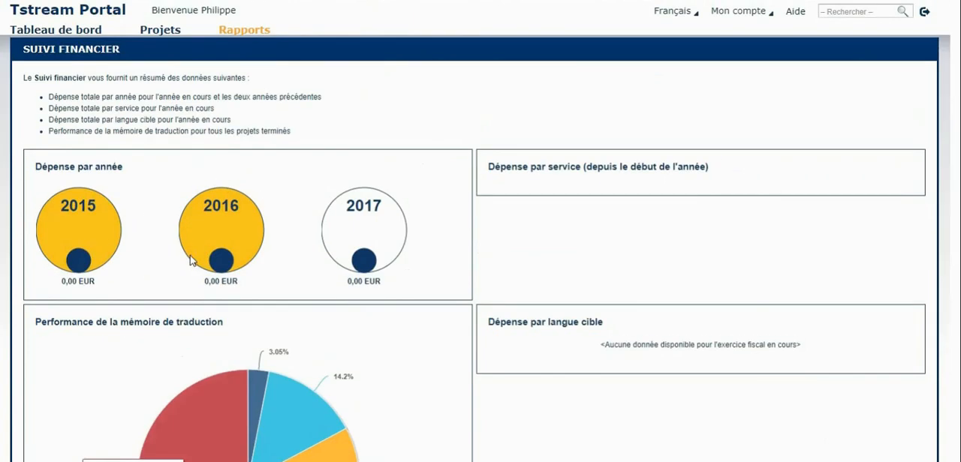
left_click(46, 31)
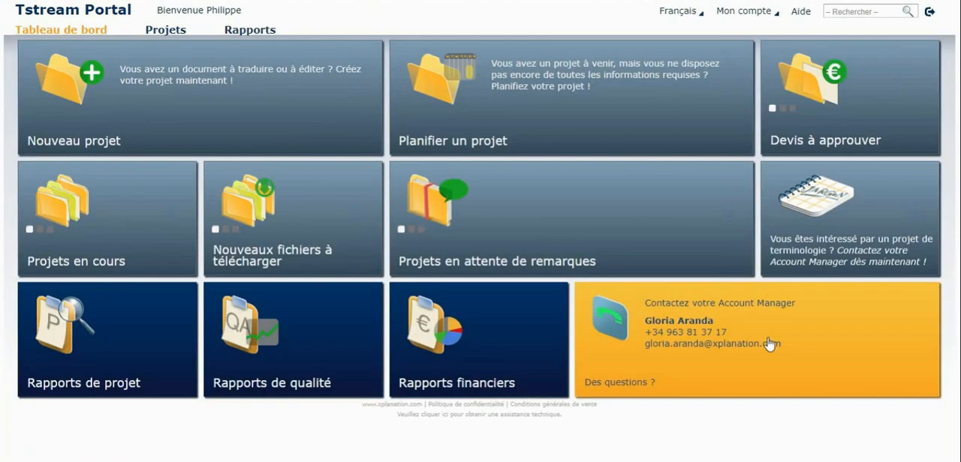